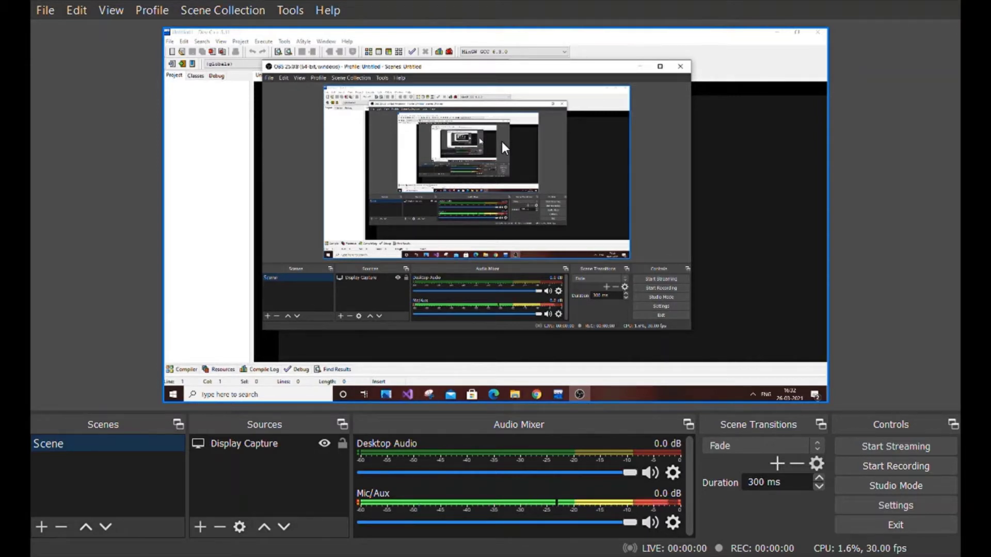
Enlarge the display capture in Scene beyond the canvas and align its upper-left corner with the canvas corner
click(613, 212)
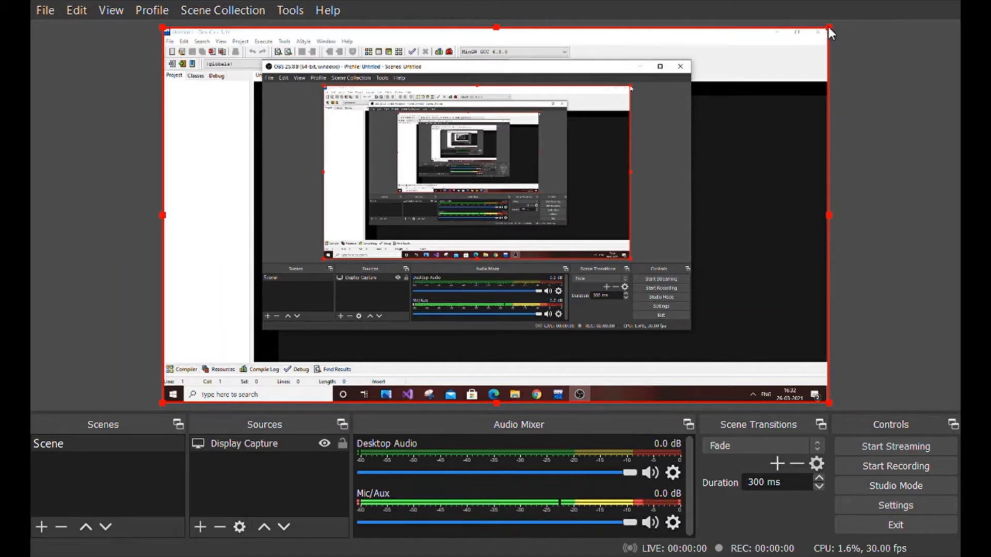
drag(829, 27, 959, 21)
drag(709, 102, 717, 231)
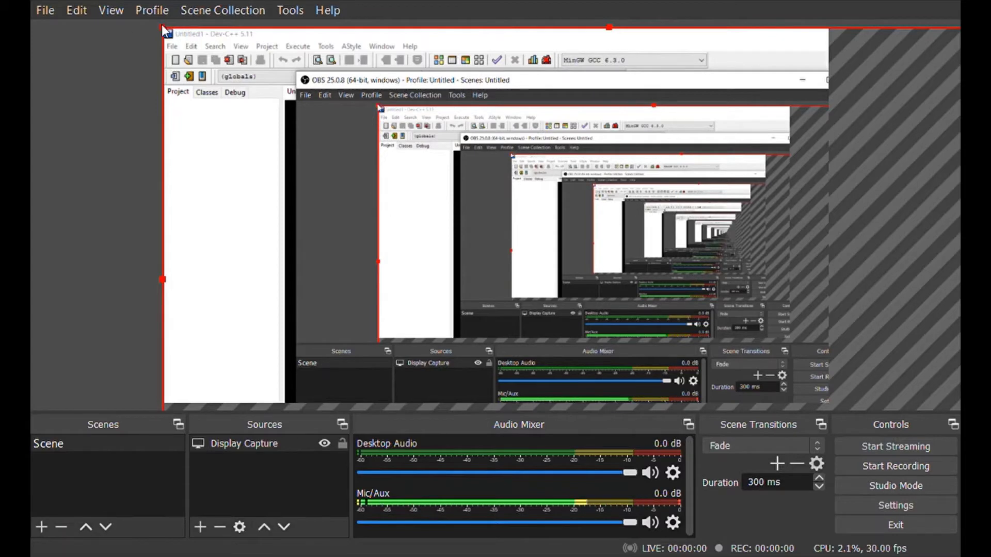
drag(164, 31, 102, 17)
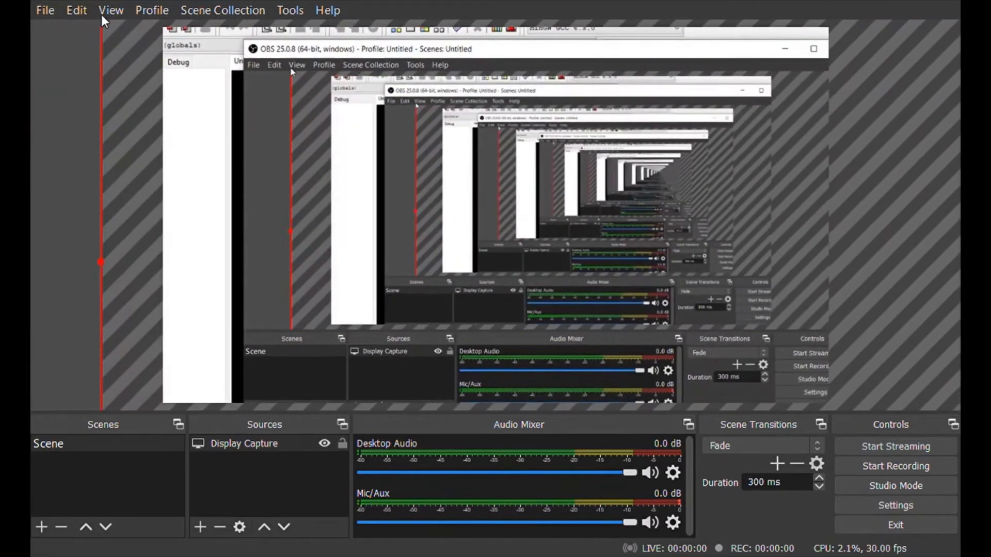
drag(311, 108, 376, 148)
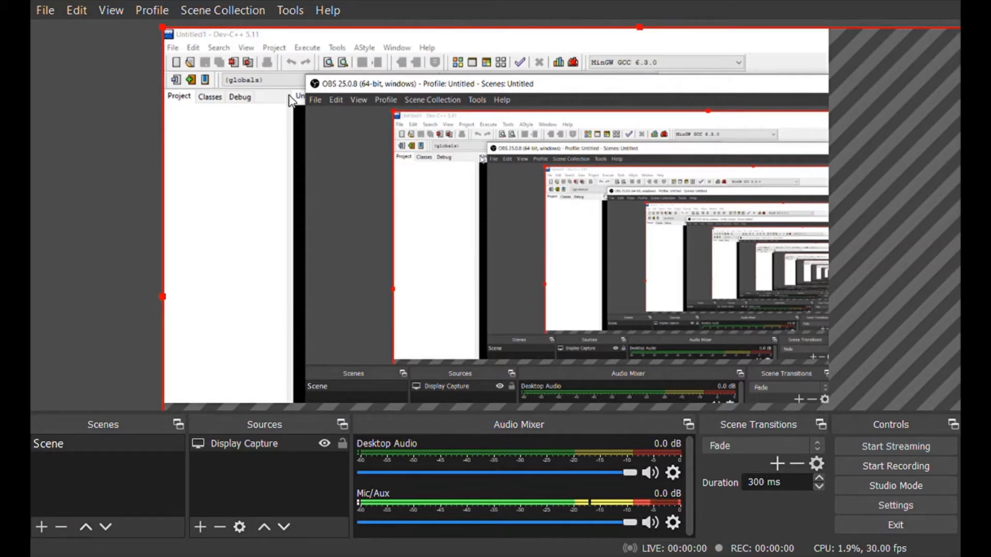
Enlarge the display capture further and move it so the captured screen's upper-left area fills the canvas
drag(163, 27, 0, 0)
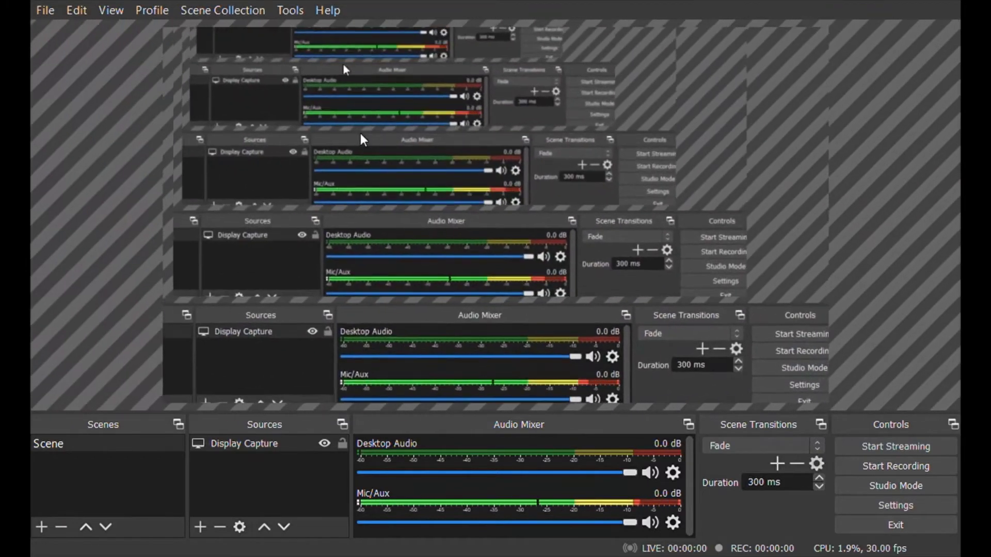
drag(361, 134, 663, 306)
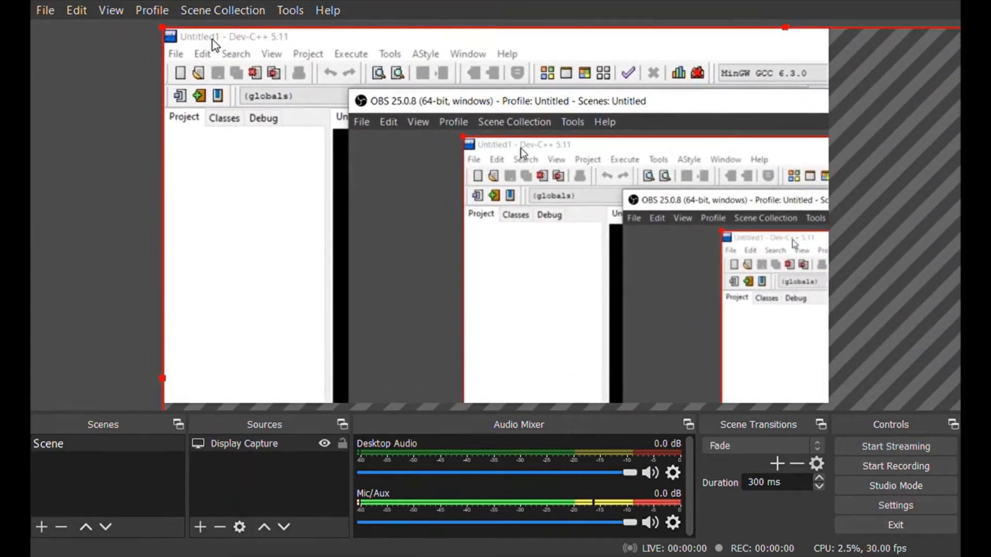
drag(162, 27, 0, 0)
drag(237, 77, 405, 186)
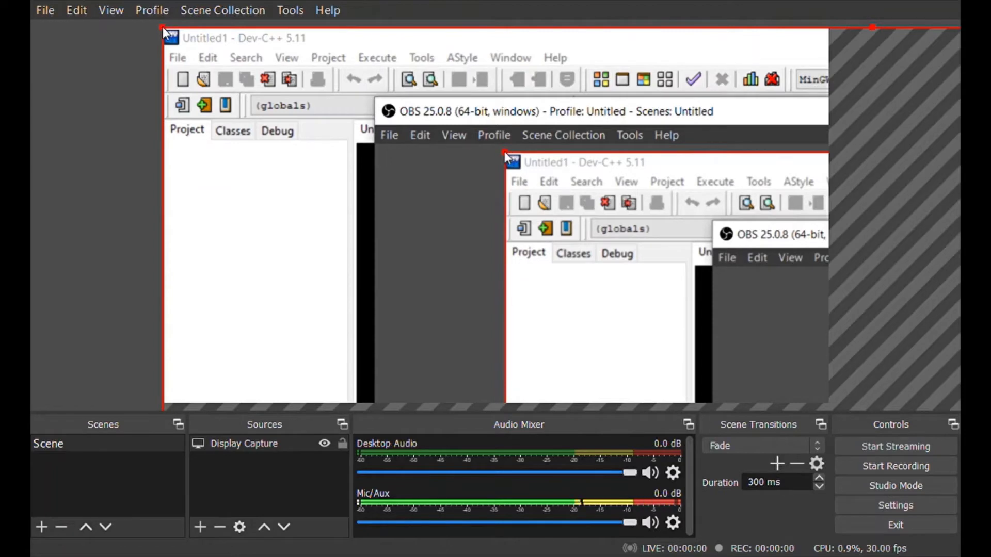
Scale the display capture down and reposition it until it only slightly overhangs both sides of the canvas
drag(162, 26, 66, 18)
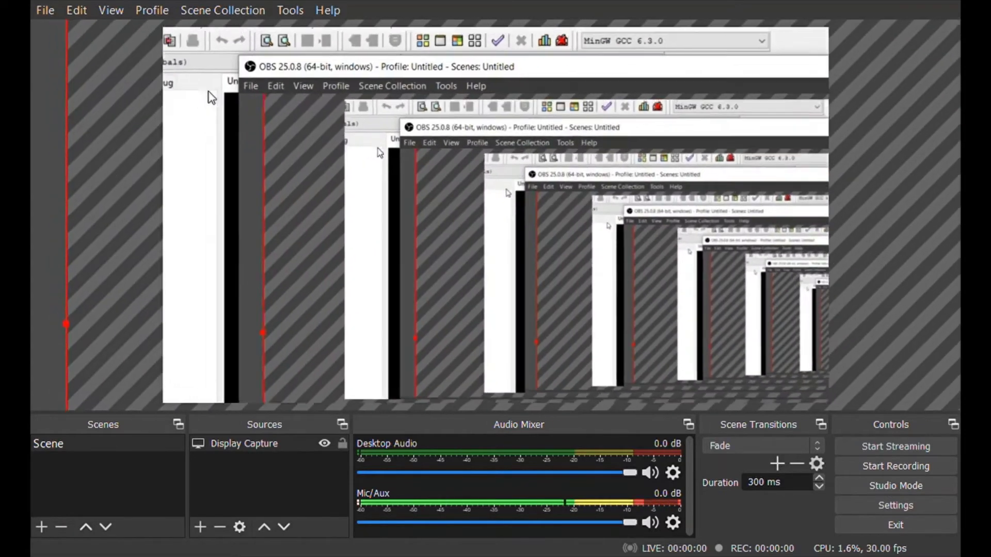
drag(207, 91, 242, 141)
drag(104, 50, 364, 184)
drag(564, 312, 258, 120)
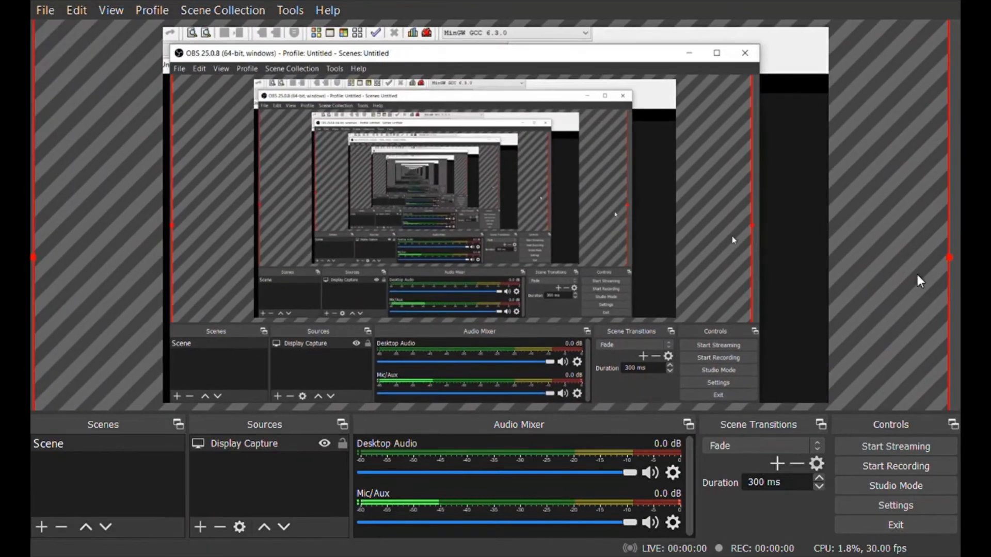
drag(949, 257, 785, 302)
drag(594, 198, 676, 235)
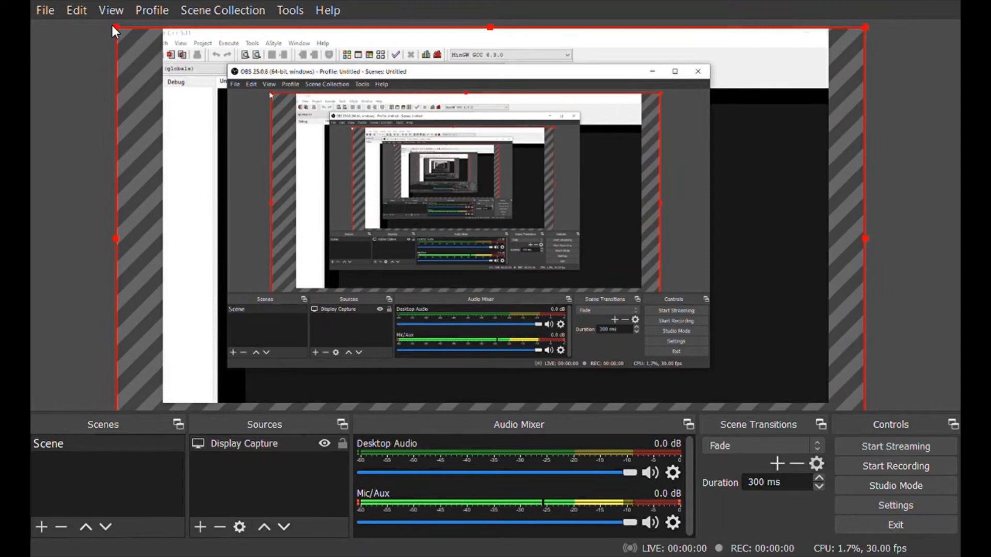
Shrink the display capture to roughly the canvas size and move it back over the canvas
drag(112, 25, 111, 25)
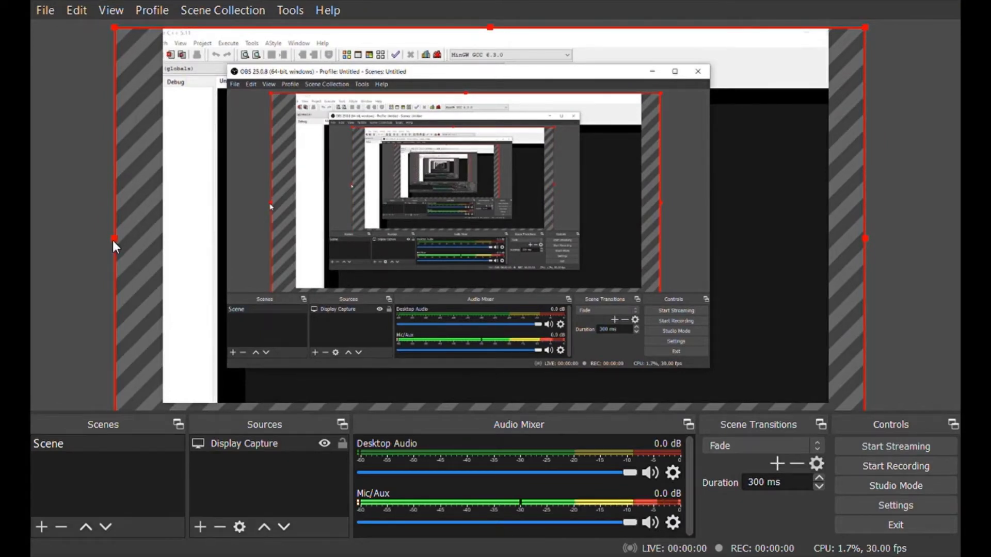
drag(114, 239, 182, 235)
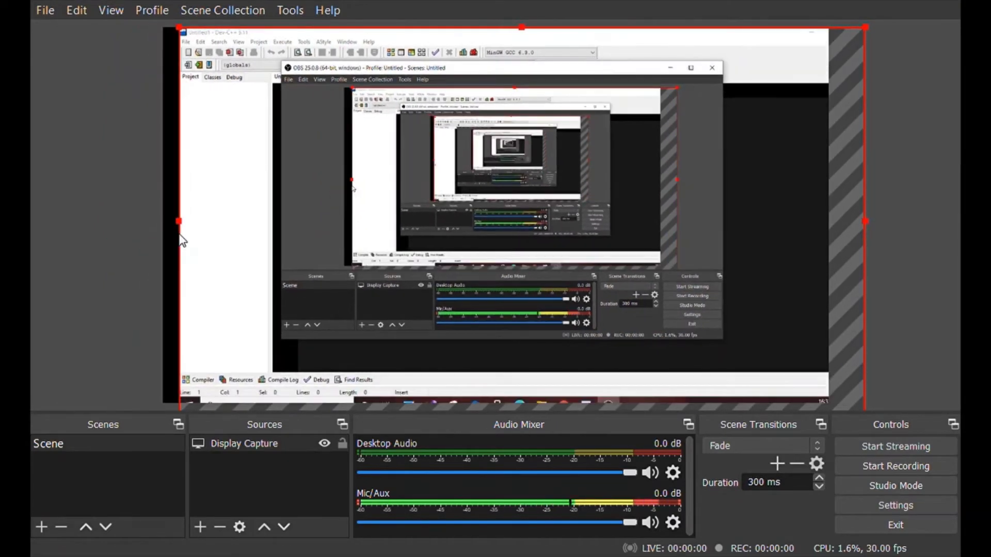
drag(515, 164, 456, 207)
drag(806, 67, 782, 91)
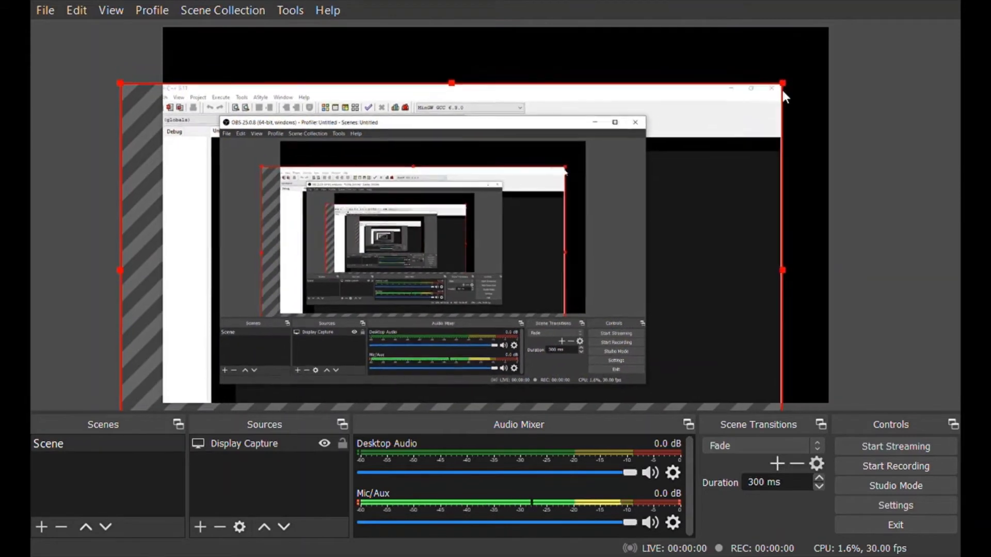
drag(604, 211, 654, 169)
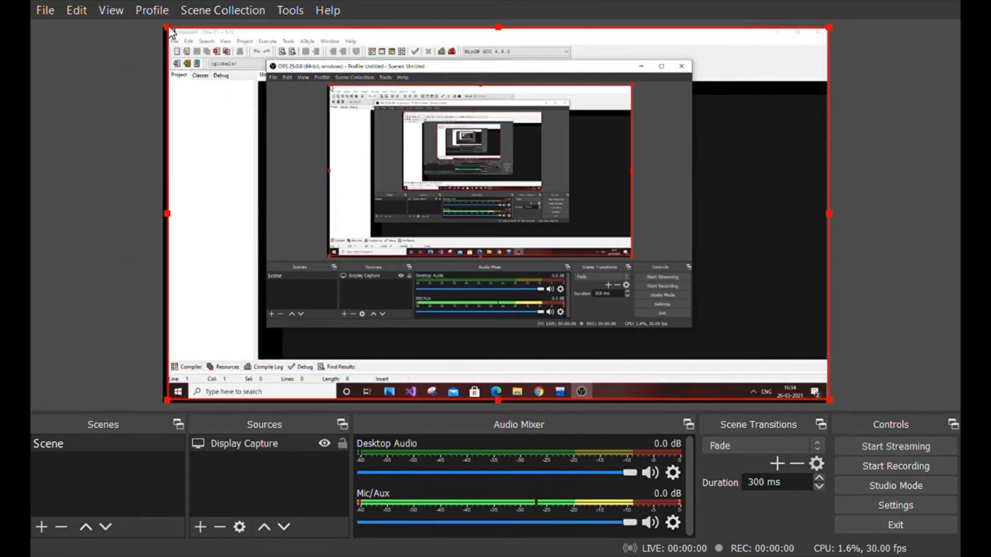
Fit the display capture exactly to the canvas and deselect it
key(ctrl+f)
mouse_move(759, 187)
mouse_down()
mouse_move(762, 201)
mouse_move(763, 190)
mouse_up()
click(862, 200)
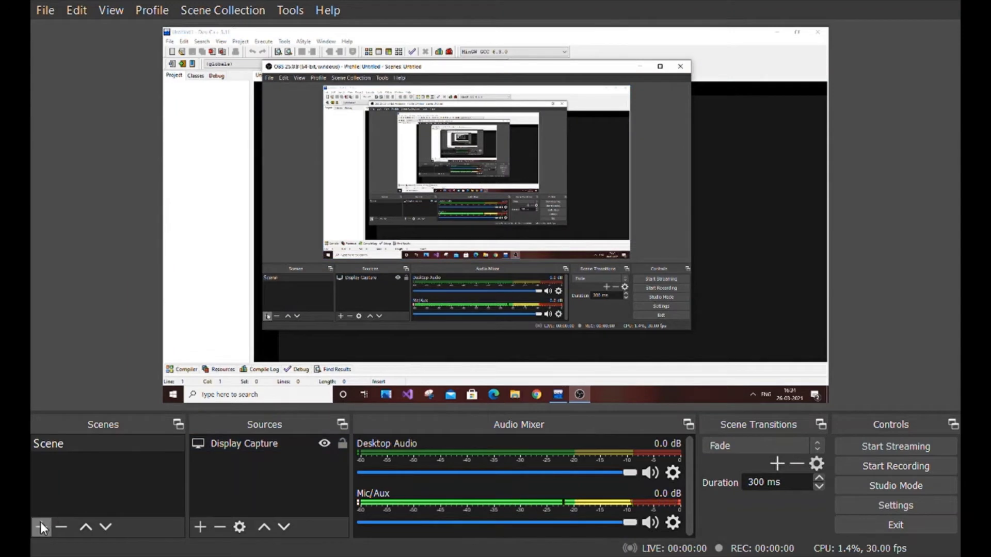
Add a scene named Scene 2 and give it its own display capture source
click(432, 237)
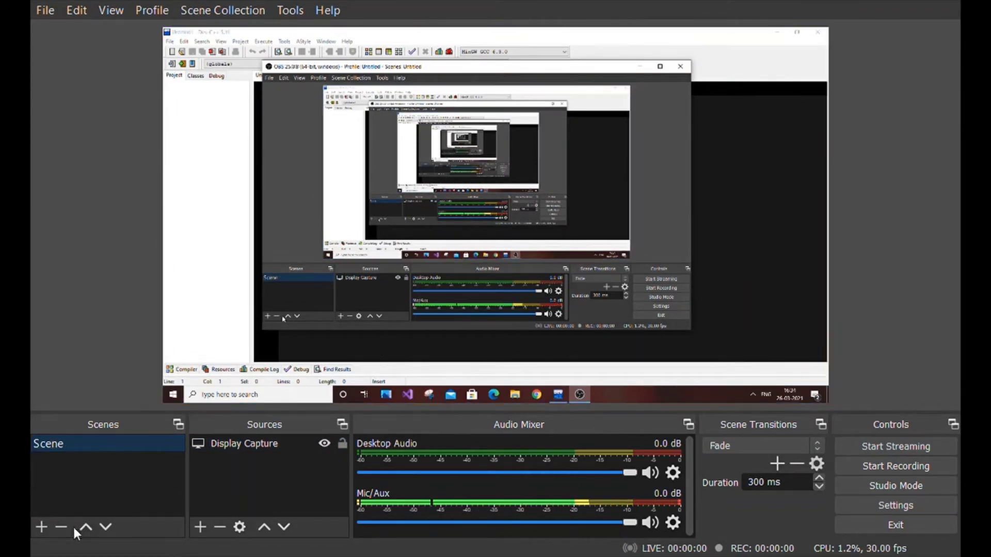
click(42, 527)
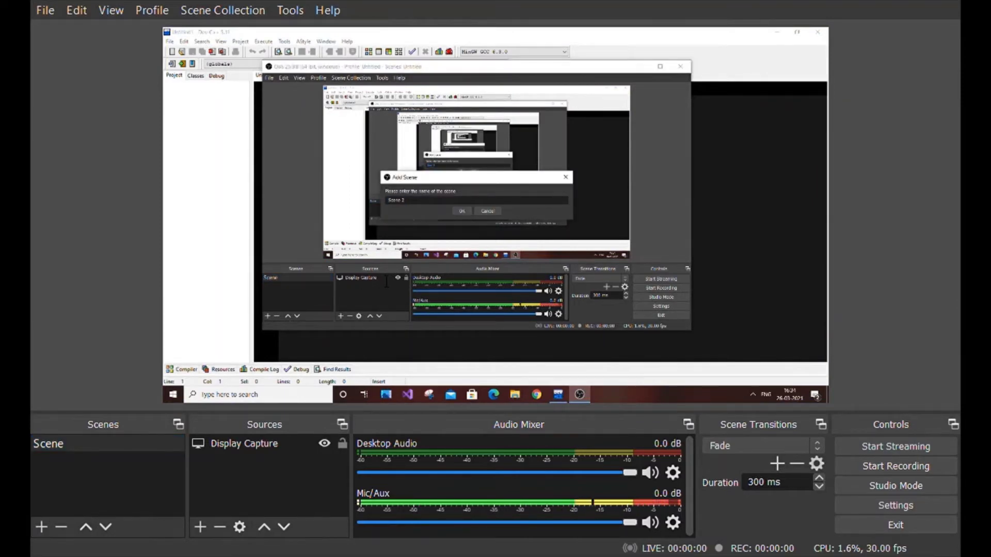
key(Return)
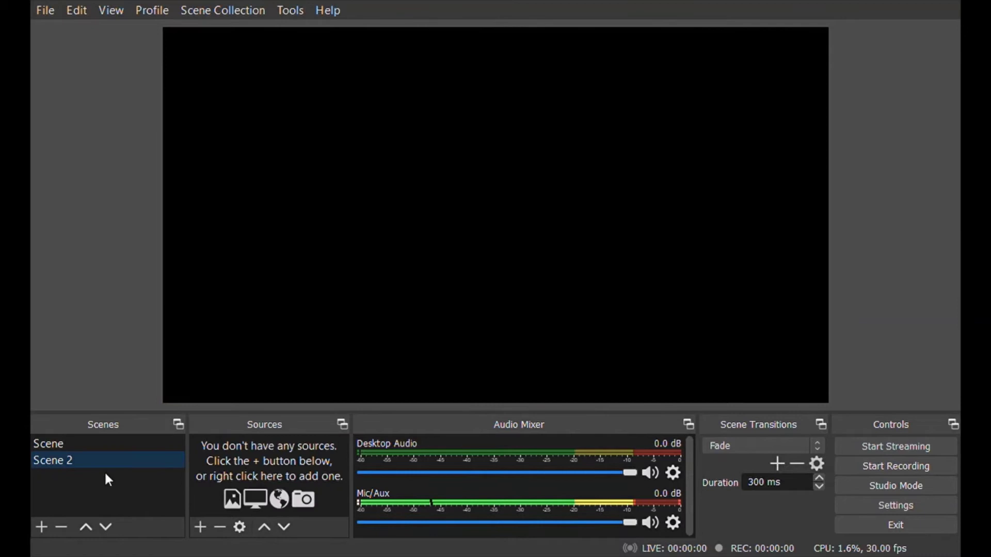
click(121, 446)
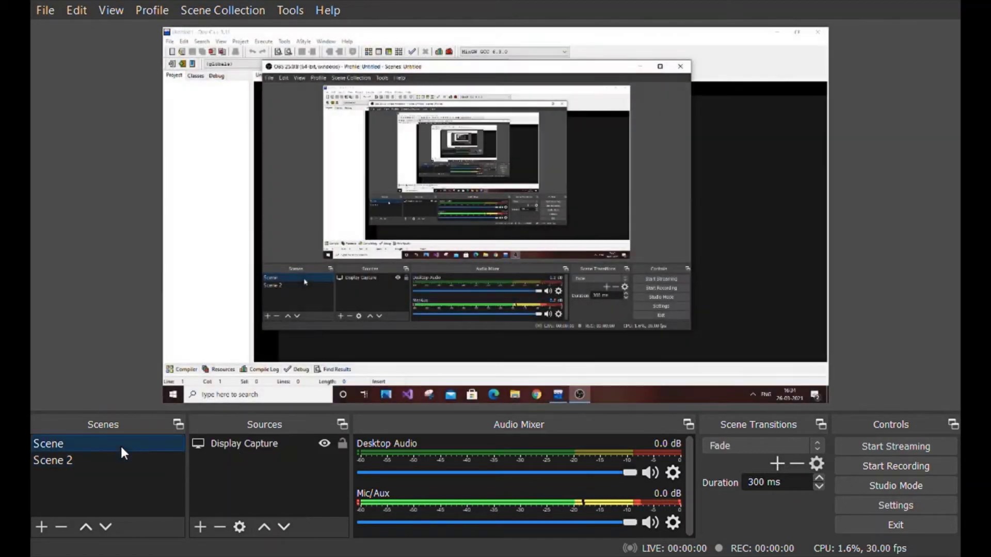
click(124, 460)
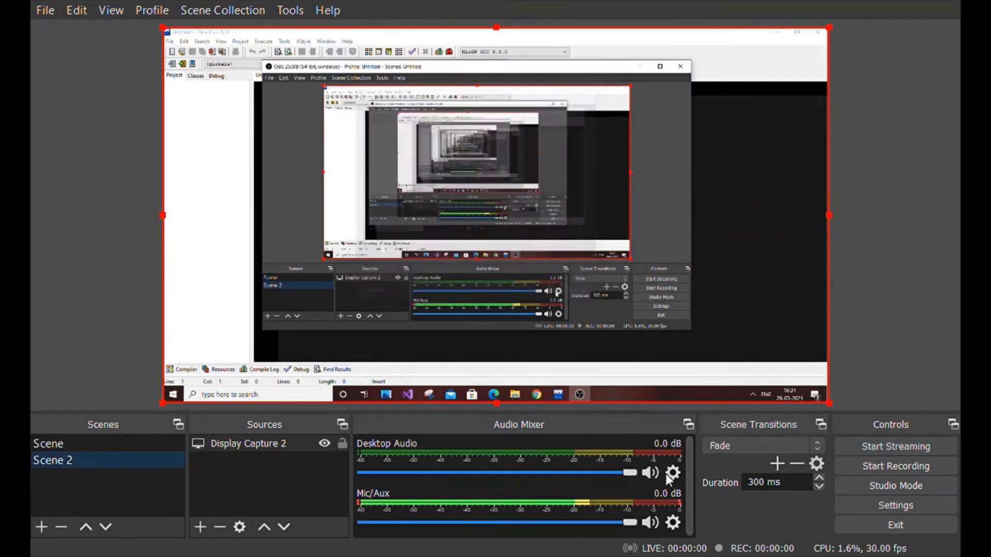
Switch repeatedly between Scene and Scene 2 to compare their output, finishing on Scene
click(82, 445)
click(92, 459)
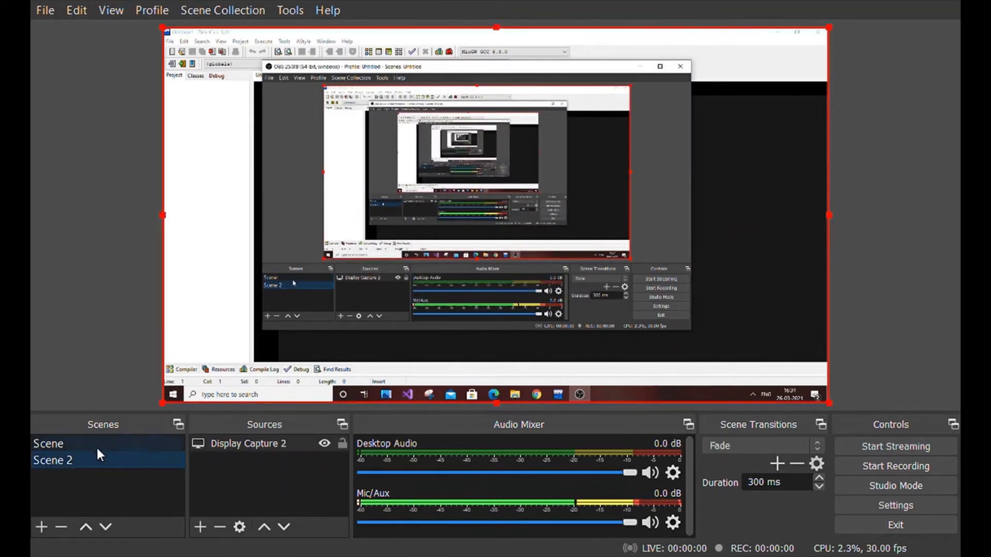
click(100, 445)
click(110, 462)
click(103, 443)
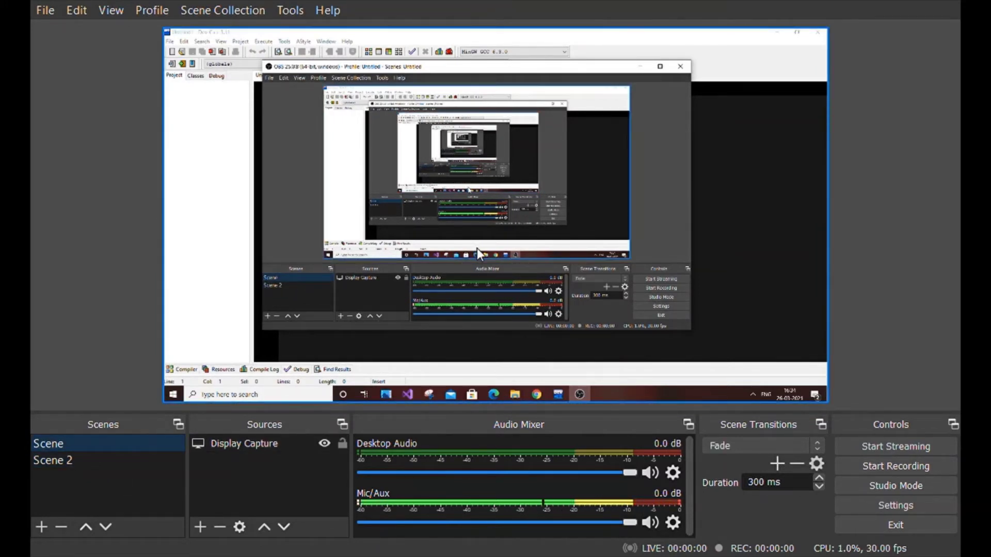
In Scene 2, enlarge Display Capture 2 well beyond the canvas, align its upper-left corner with the canvas corner, and deselect it
click(150, 459)
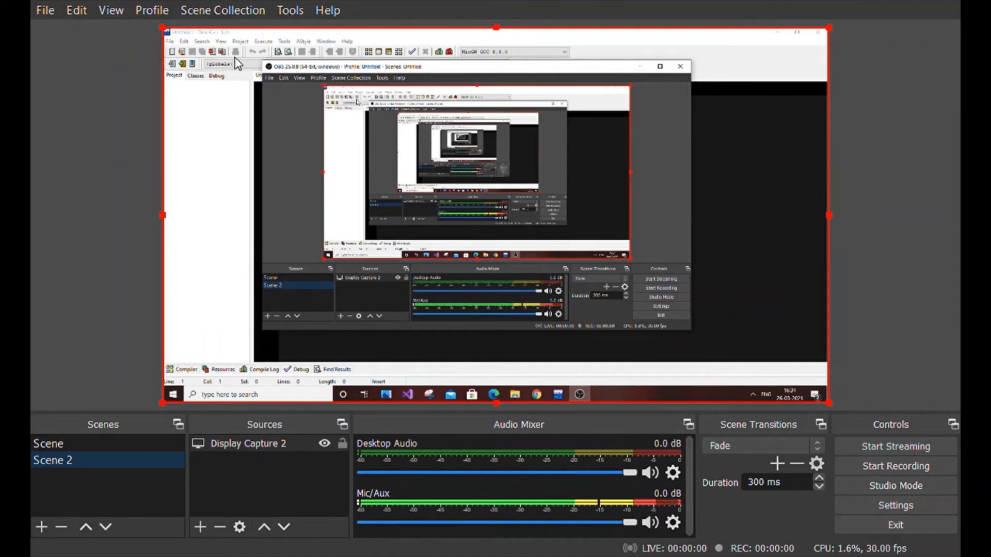
drag(162, 27, 0, 0)
drag(301, 129, 508, 312)
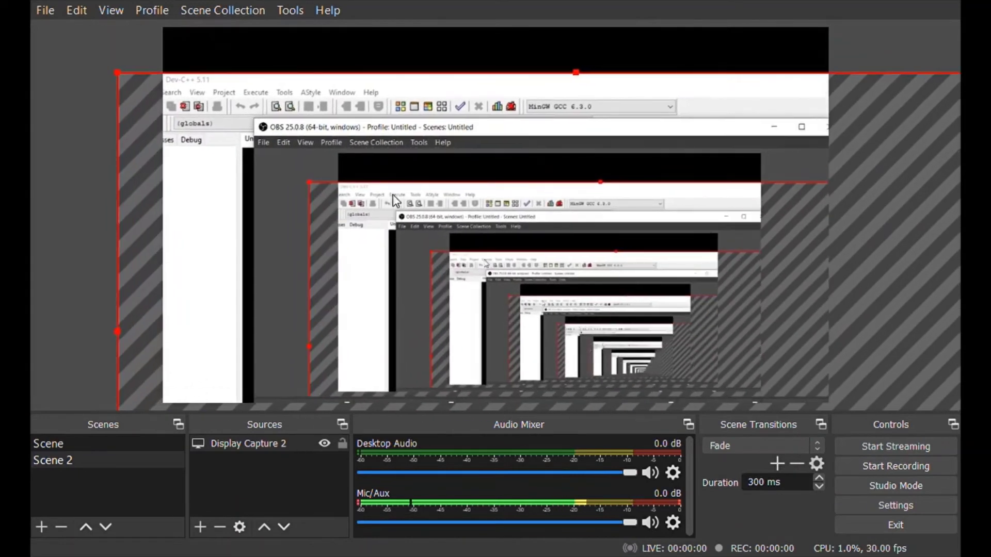
drag(117, 73, 0, 0)
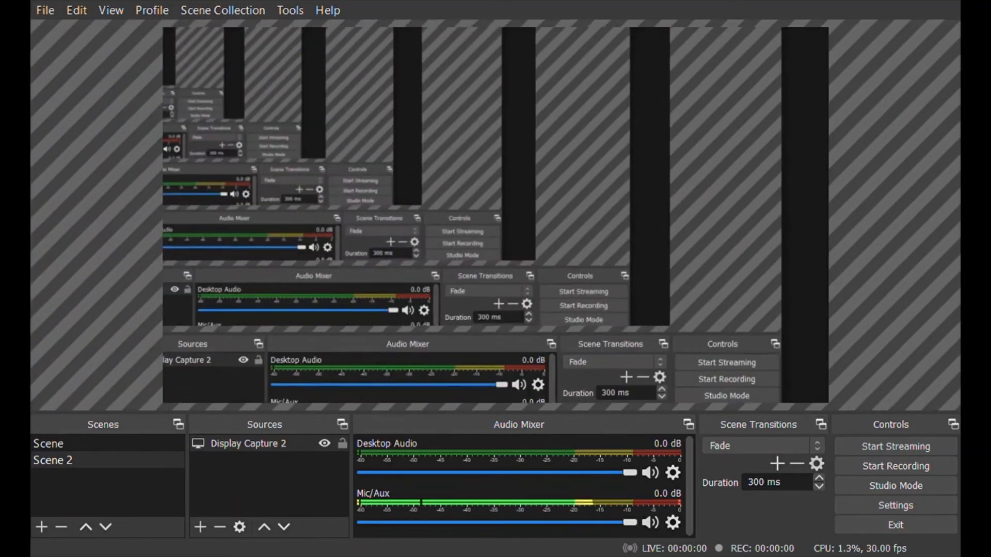
drag(496, 132, 837, 257)
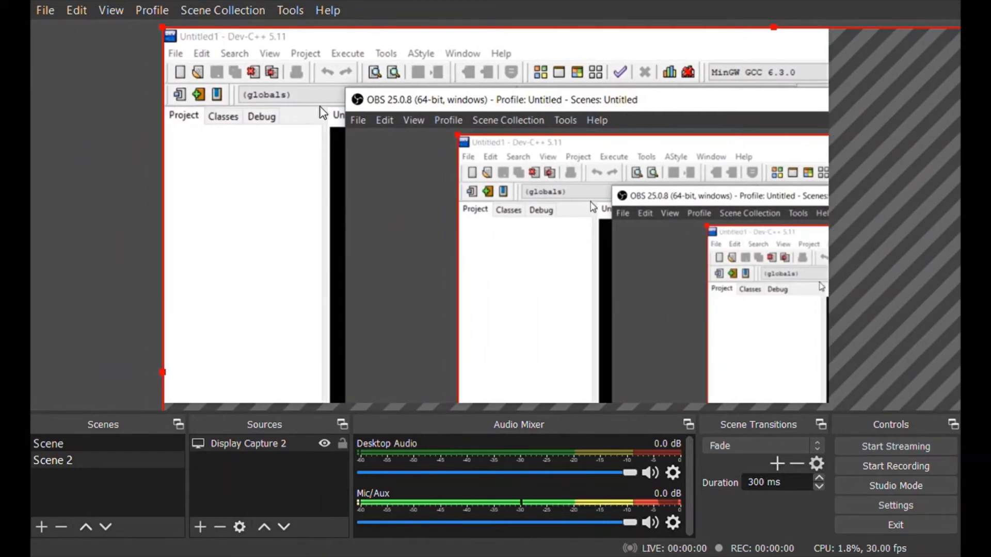
drag(163, 26, 0, 0)
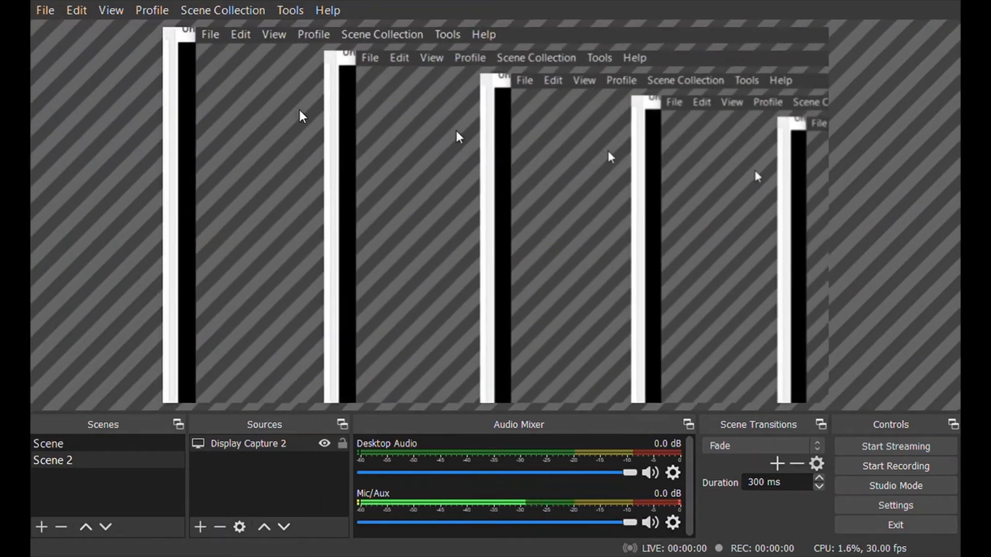
drag(300, 115, 480, 213)
click(97, 138)
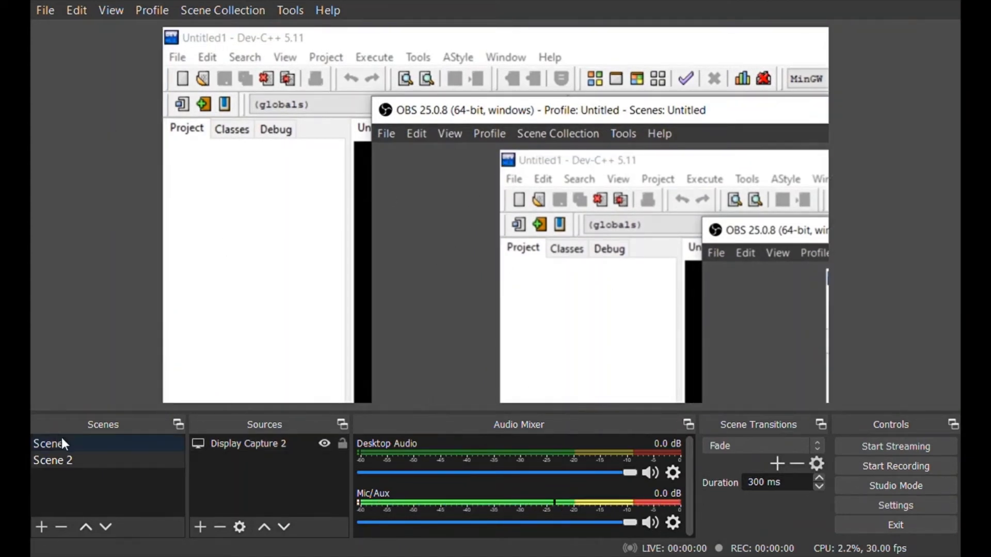
Alternate between Scene and Scene 2 to check the full view against the zoomed view, ending on Scene
click(84, 442)
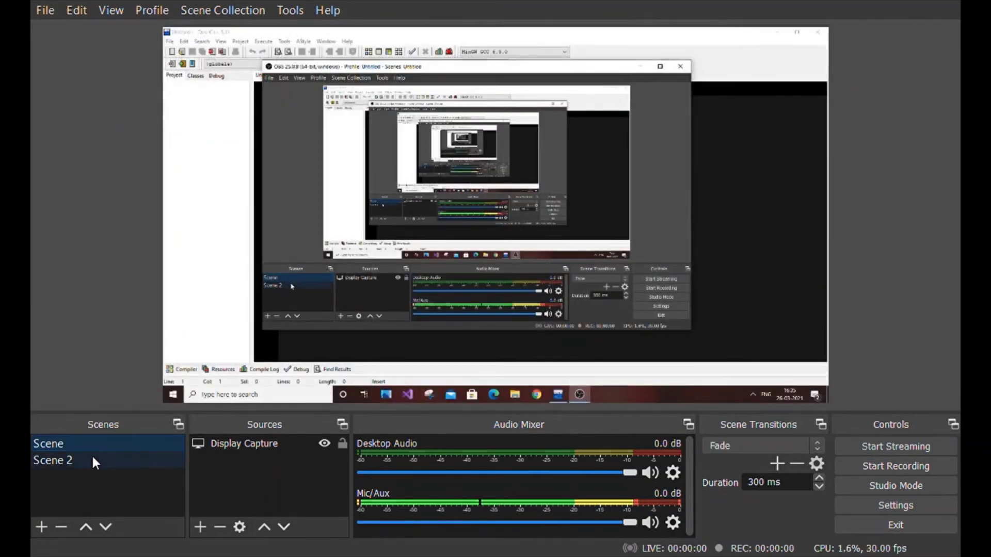
click(93, 459)
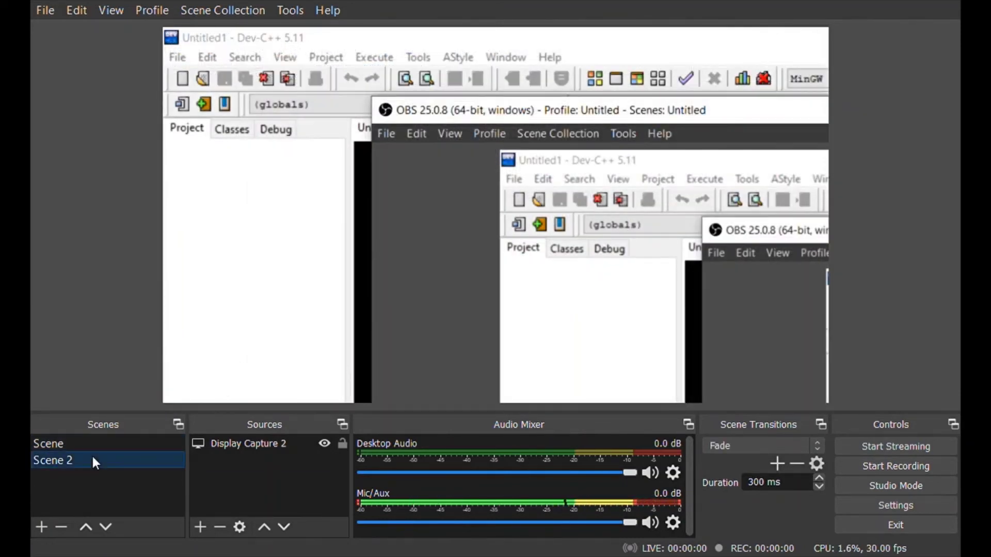
click(92, 445)
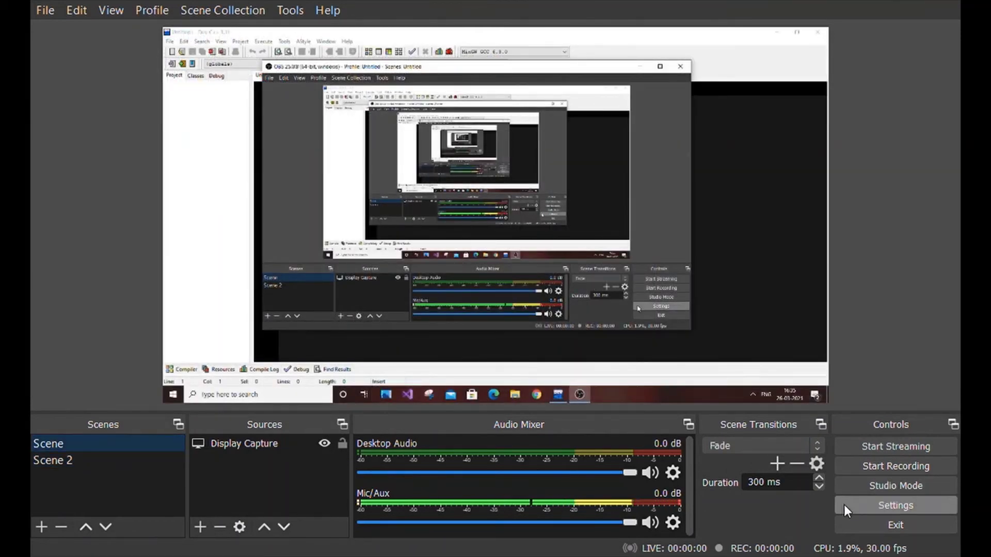
Set the hotkey for switching to Scene to 2 in the hotkey settings and close the settings
click(843, 504)
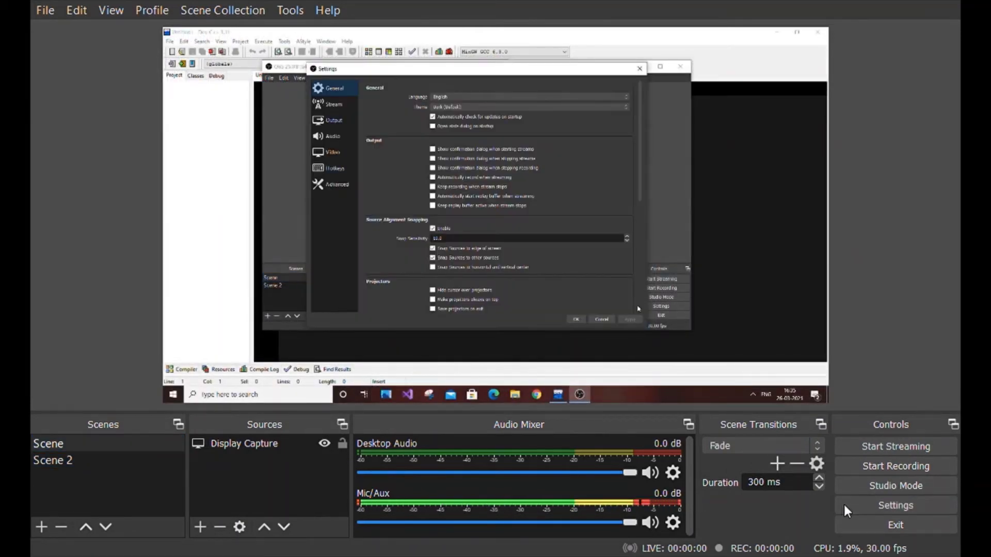
click(343, 167)
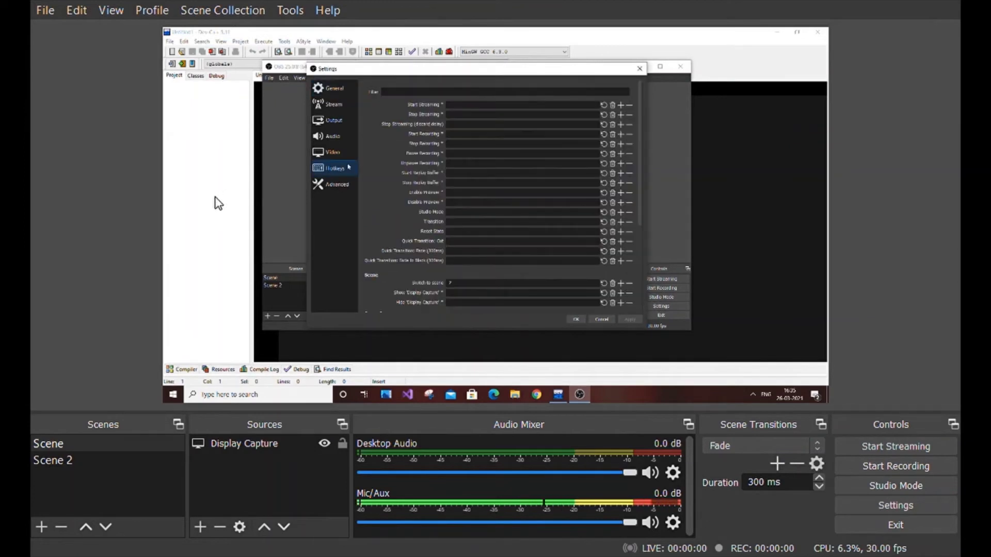
drag(850, 149, 851, 354)
click(467, 161)
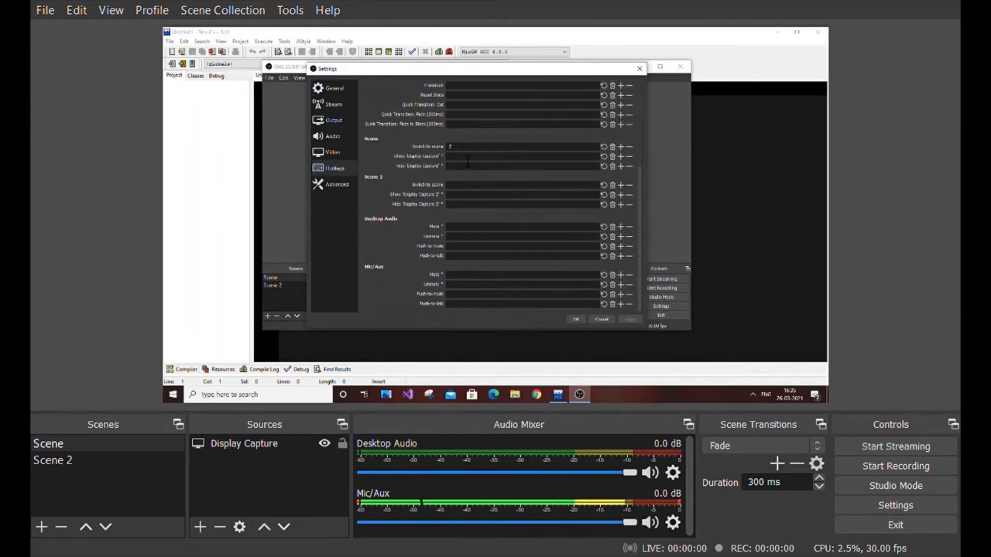
key(BackSpace)
key(2)
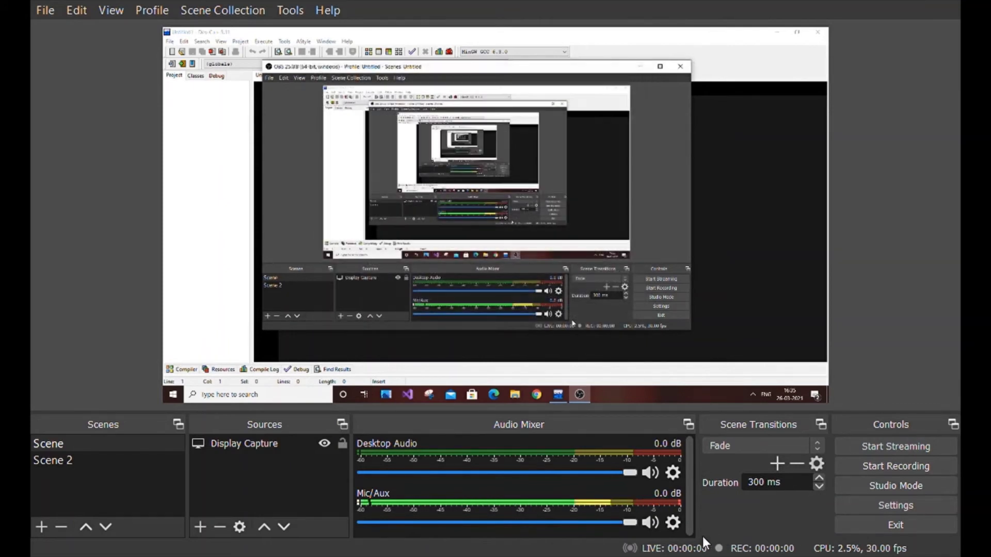
Alternate between Scene and Scene 2 several times to check the zoom switching, finishing on Scene 2
click(321, 342)
click(104, 448)
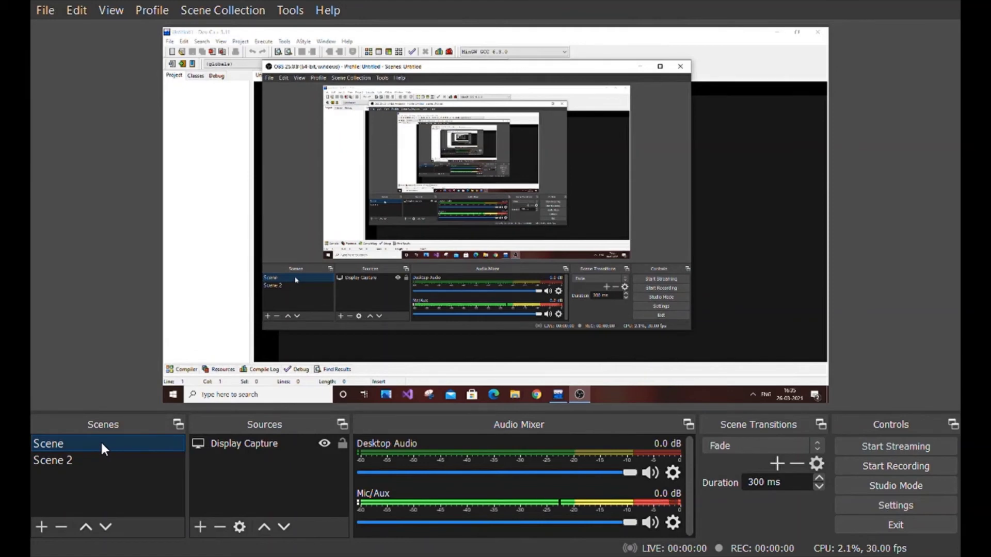
key(Down)
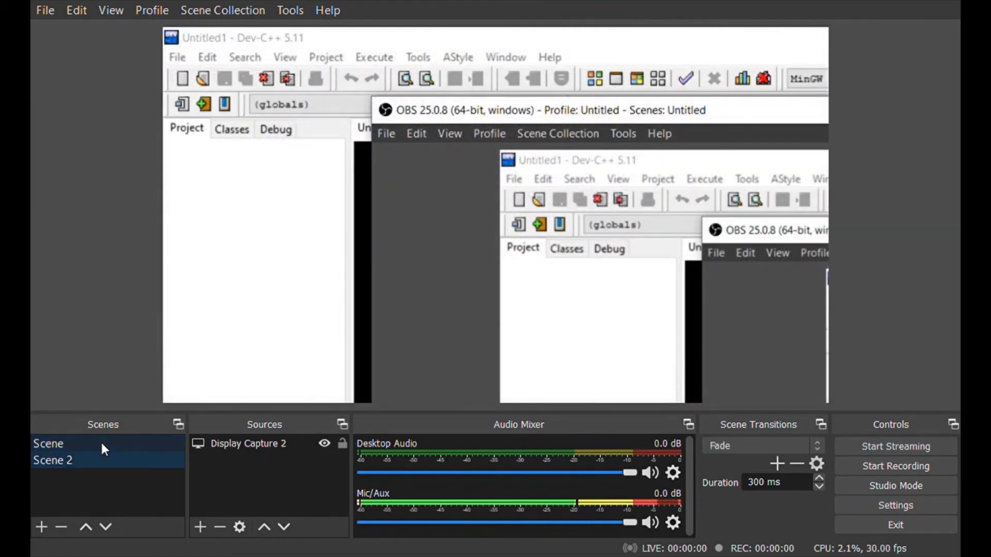
key(Up)
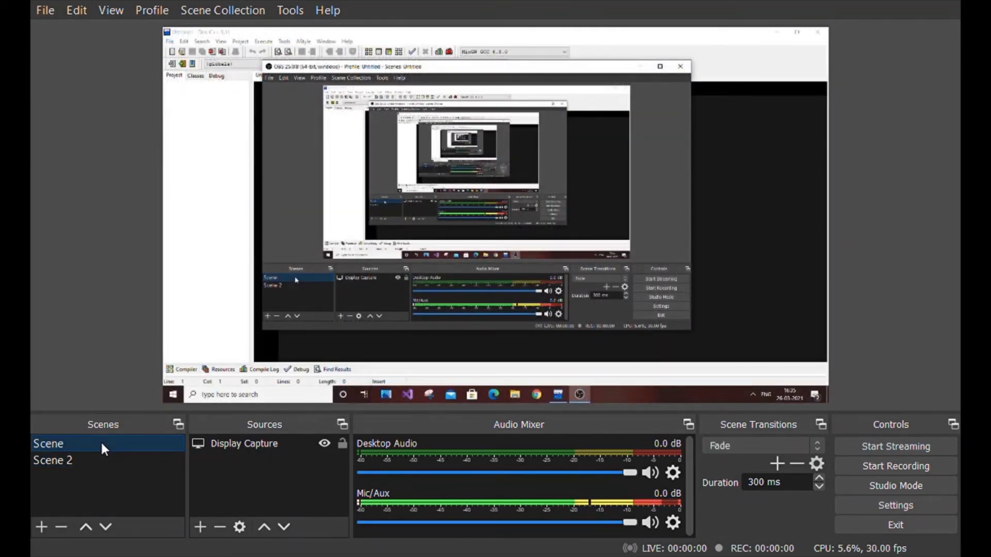
key(Down)
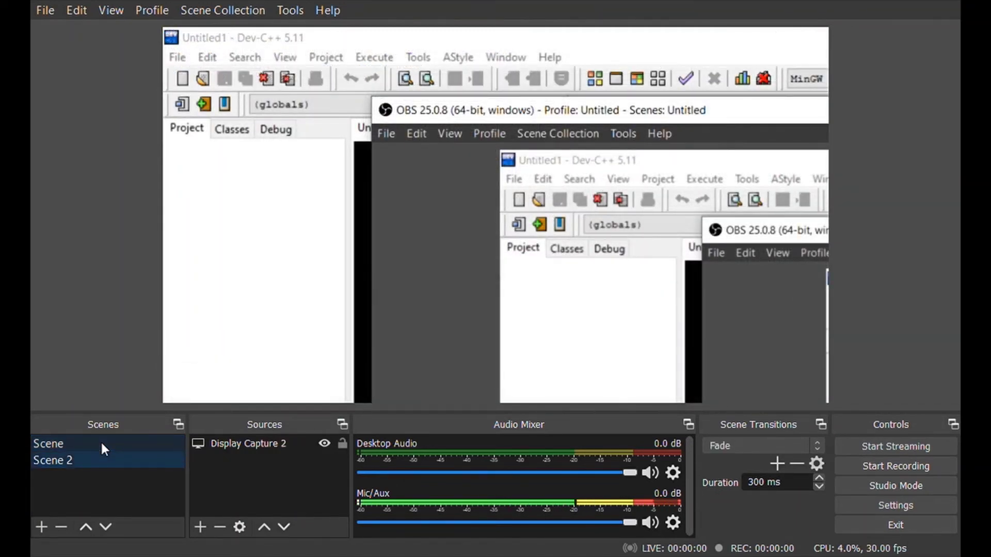
key(Up)
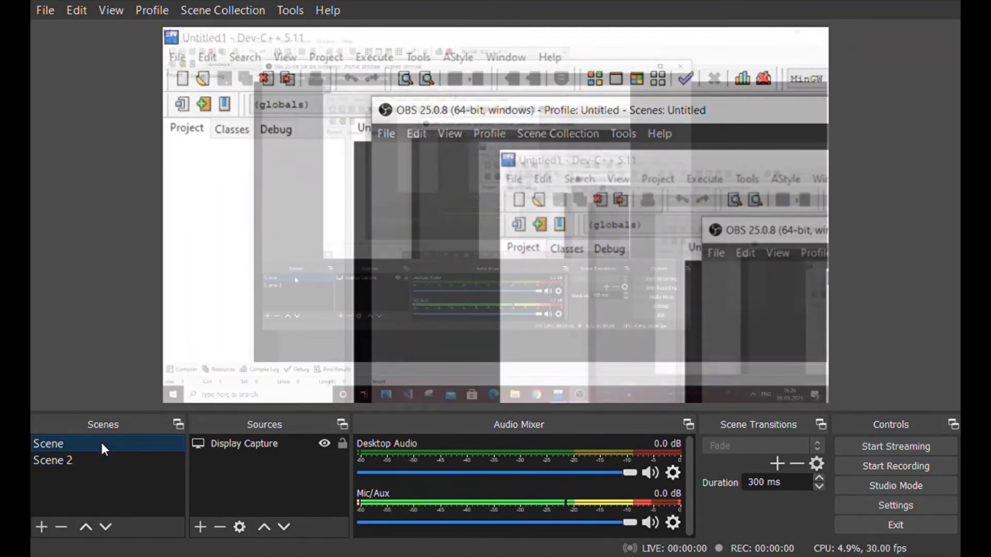
key(Down)
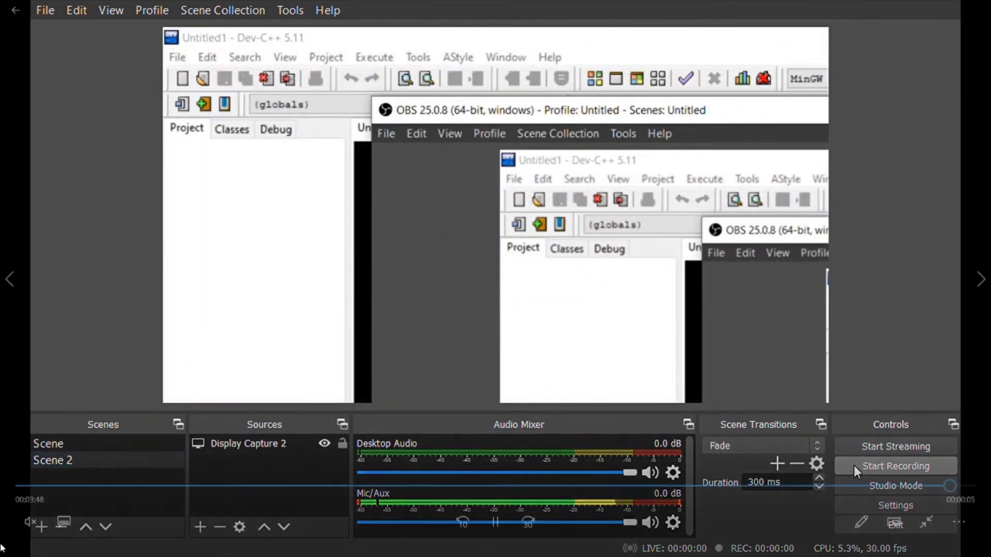
Start recording in OBS, switch to Dev-C++ and enter z on line 1 of the Untitled1 file
click(854, 466)
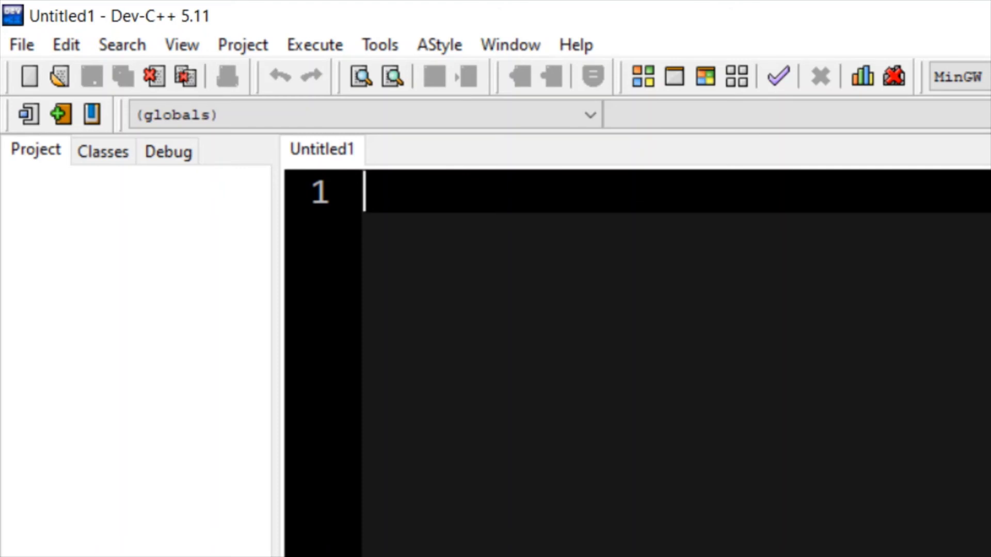
text(z)
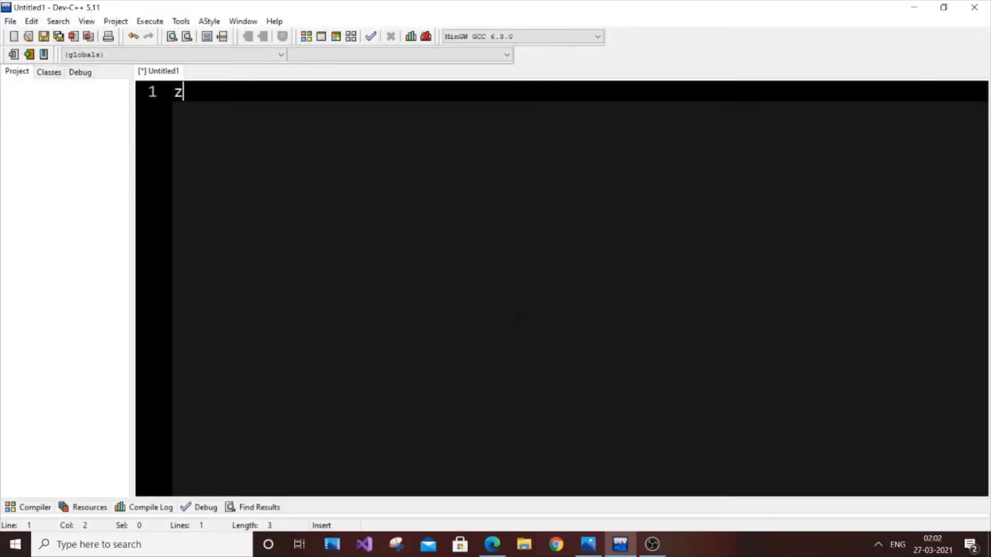